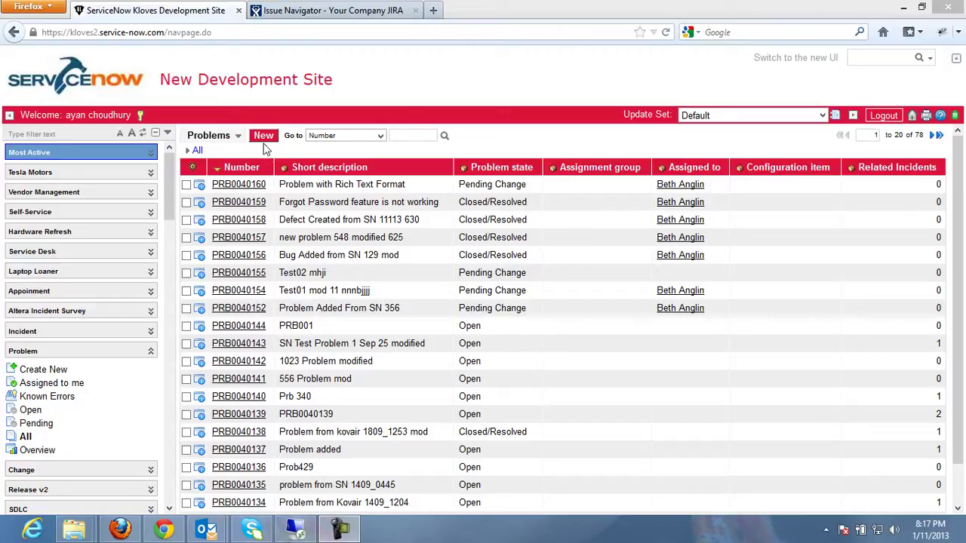
- Start a new problem with short description and description 'Problem with User Notification'
left_click(263, 138)
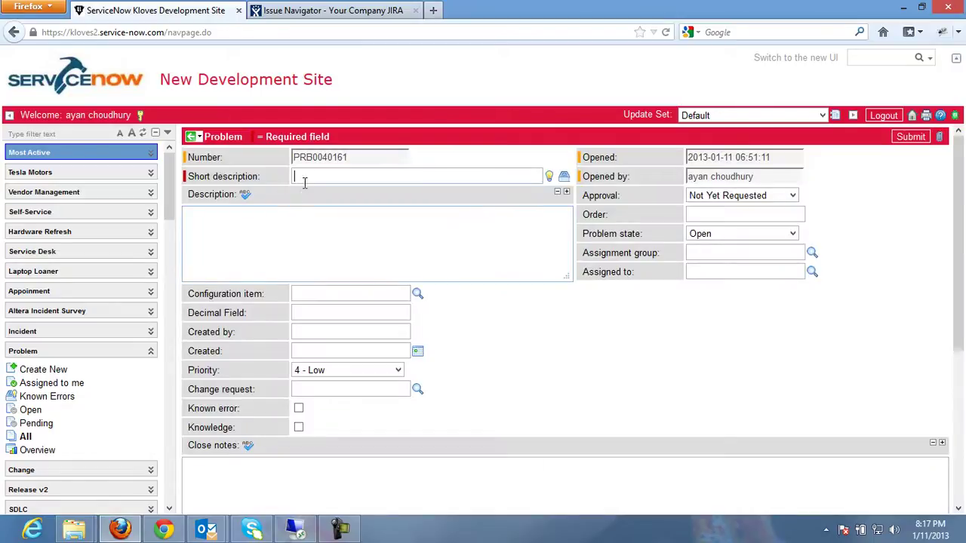
left_click(309, 176)
type("Problem with User")
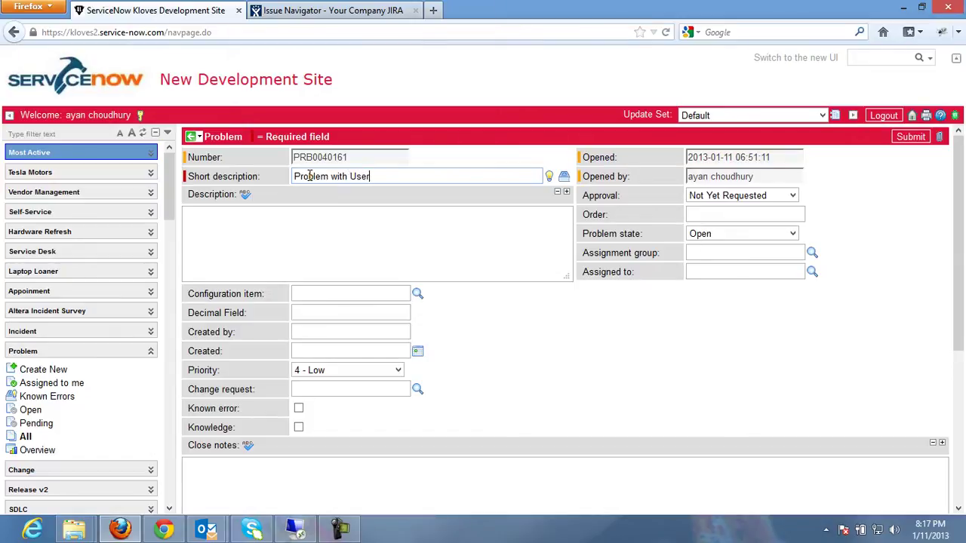
type(" Notification")
key("ctrl+a")
key("ctrl+c")
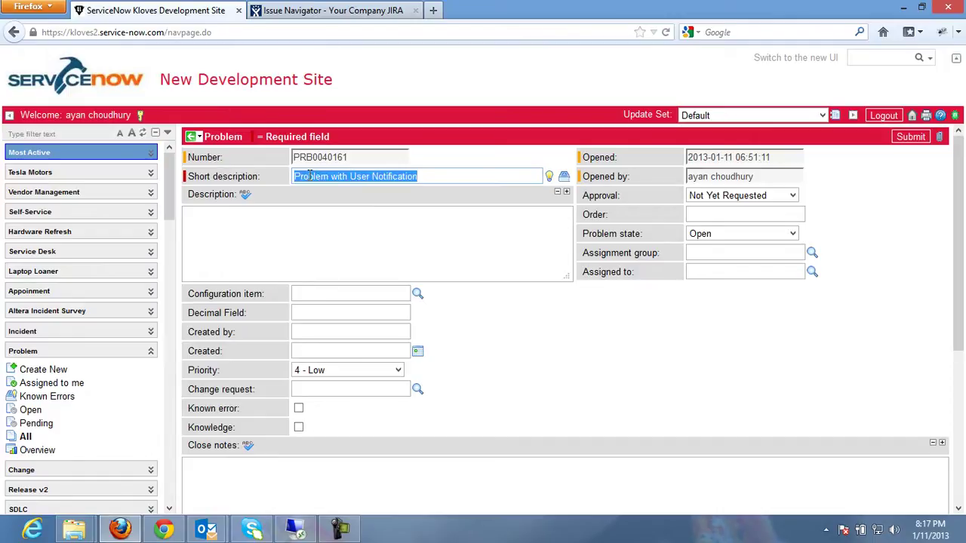
left_click(307, 221)
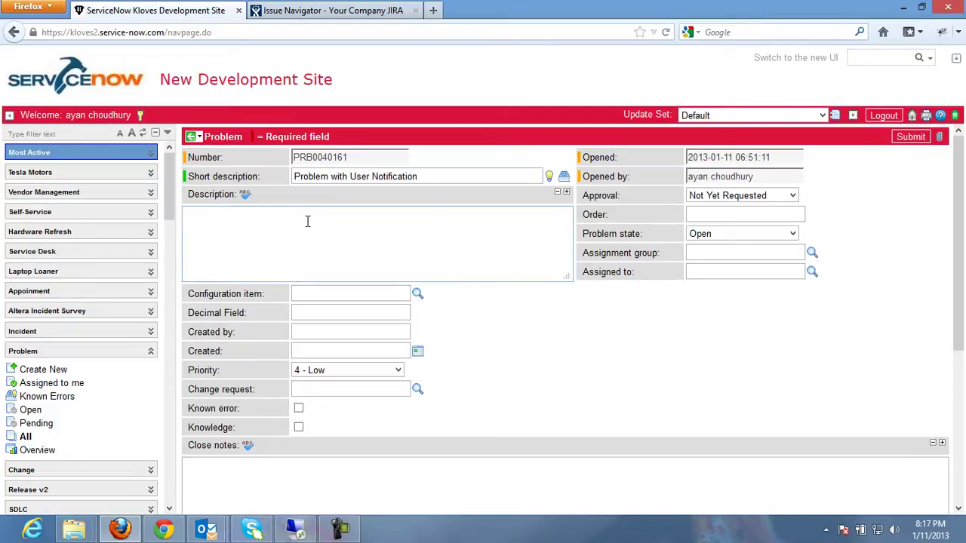
key("ctrl+v")
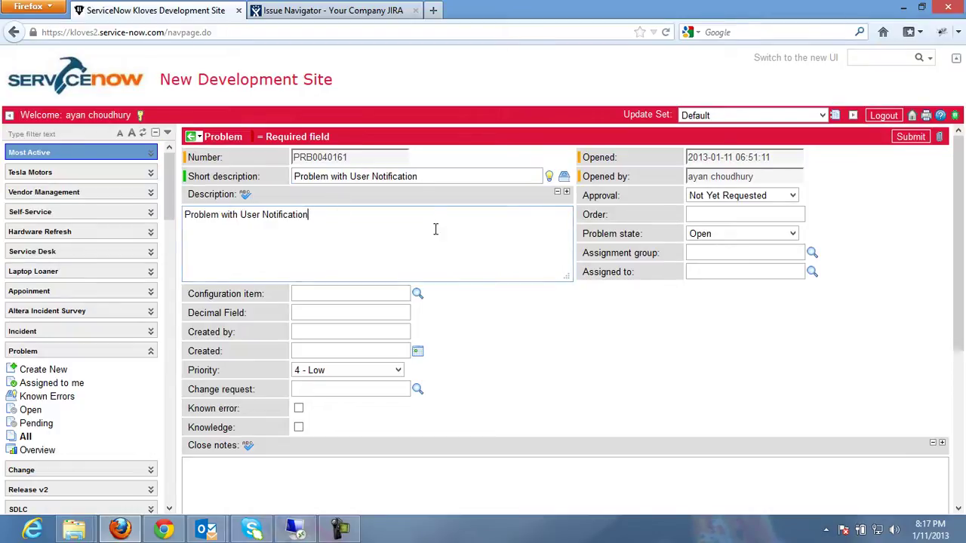
- Assign the problem to the suggested user from 'be' and submit it
left_click(710, 273)
type("be")
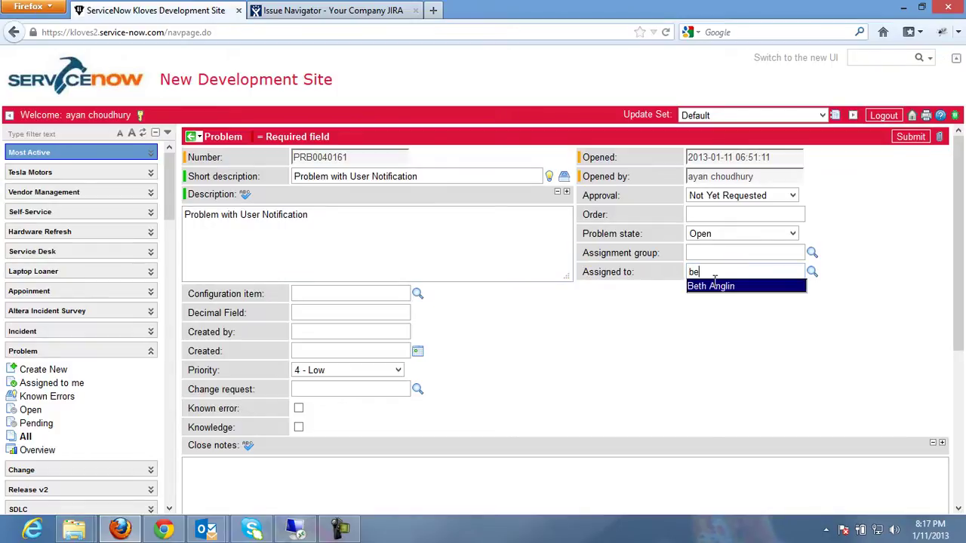
left_click(714, 284)
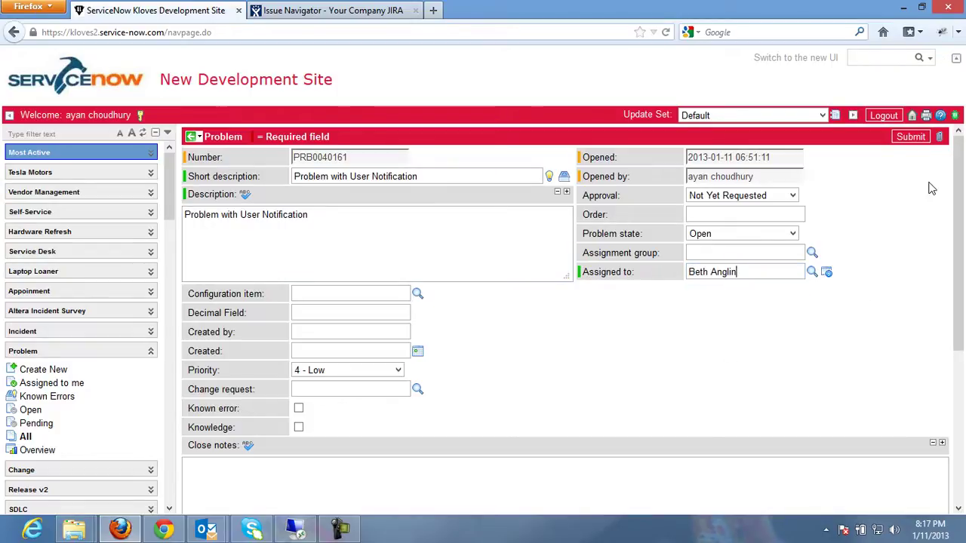
left_click(912, 138)
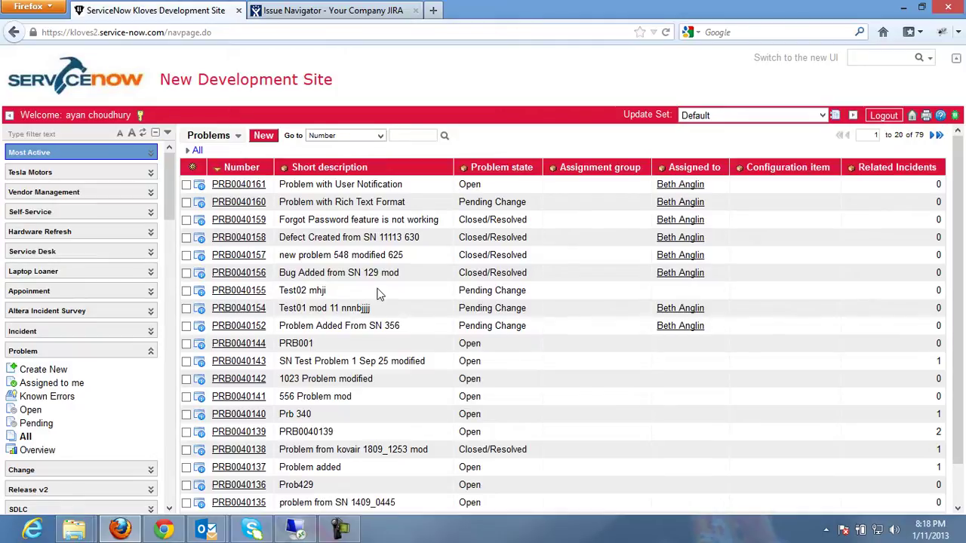
- Set PRB0040161's problem state to Pending Change, then save and update the record
left_click(259, 189)
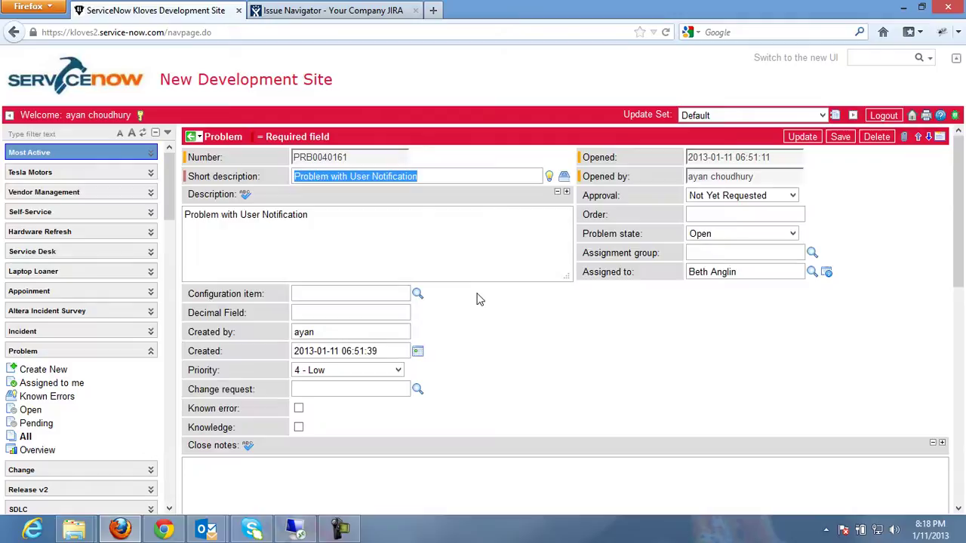
left_click(793, 234)
left_click(745, 272)
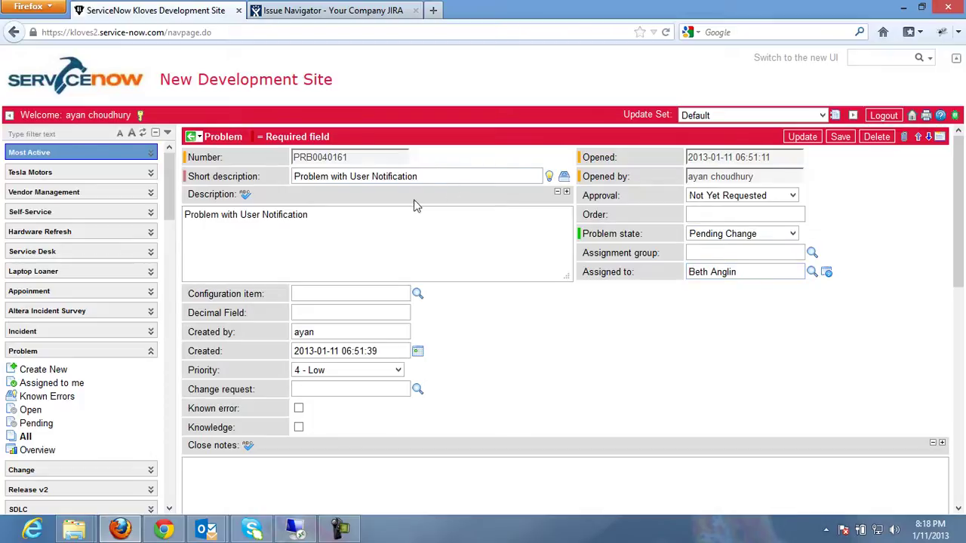
triple_click(429, 176)
left_click(430, 176)
left_click(840, 137)
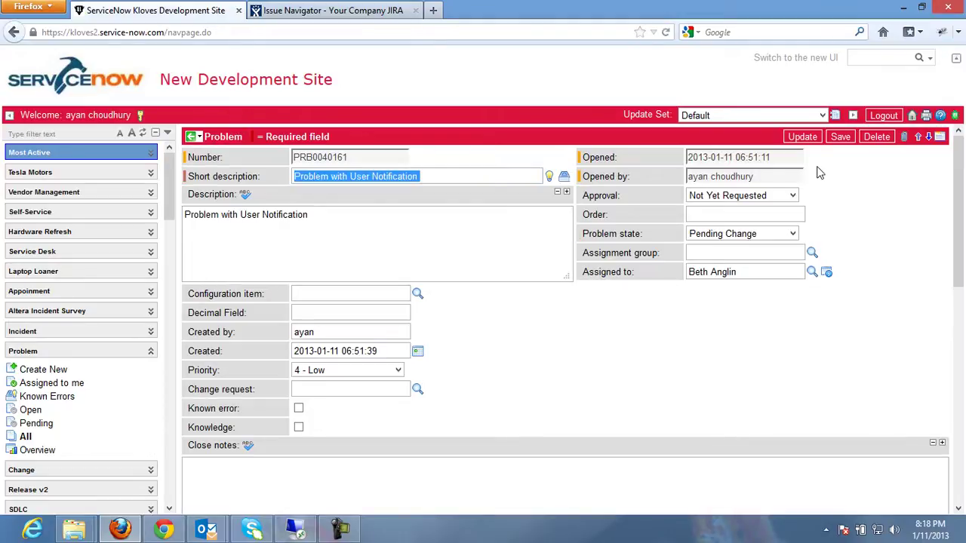
left_click(804, 138)
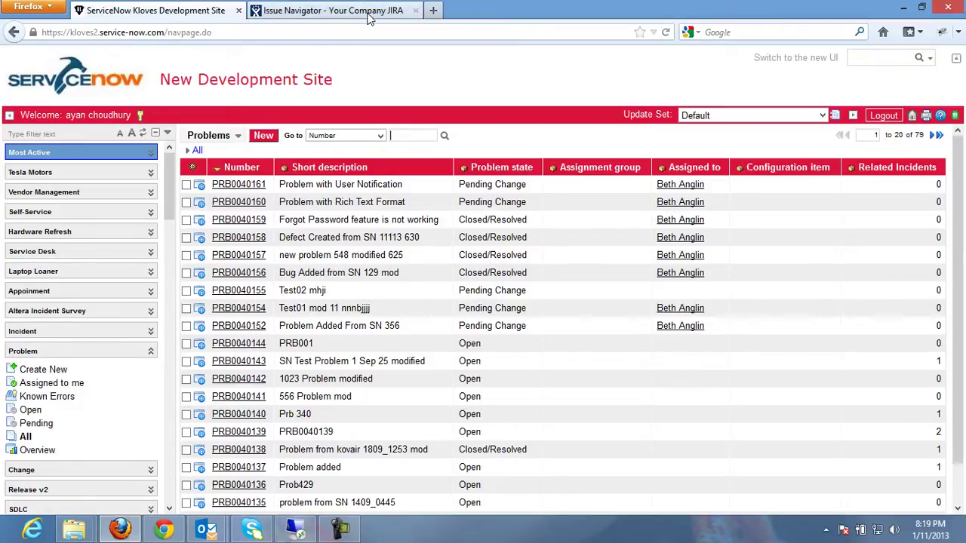
- Check that JIRA's Issue Navigator lists DM-4049 as Open and Unresolved
left_click(370, 18)
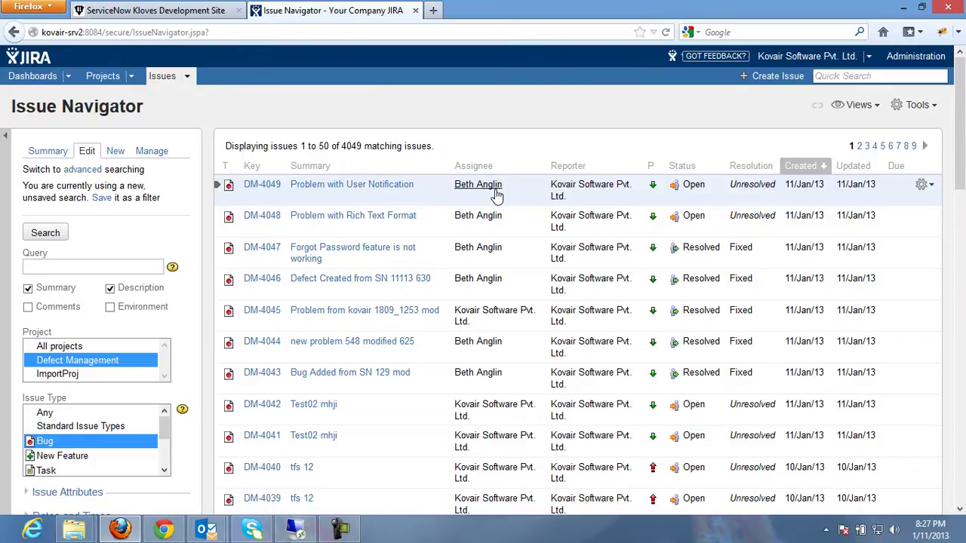
mouse_move(487, 193)
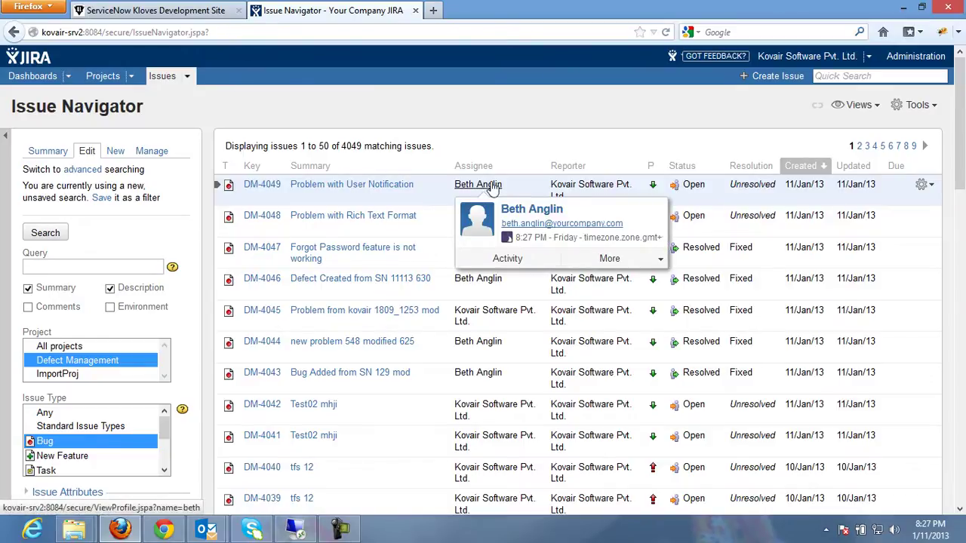
- In the remote Visual Studio session, refresh the All Bugs query to show new items
left_click(298, 531)
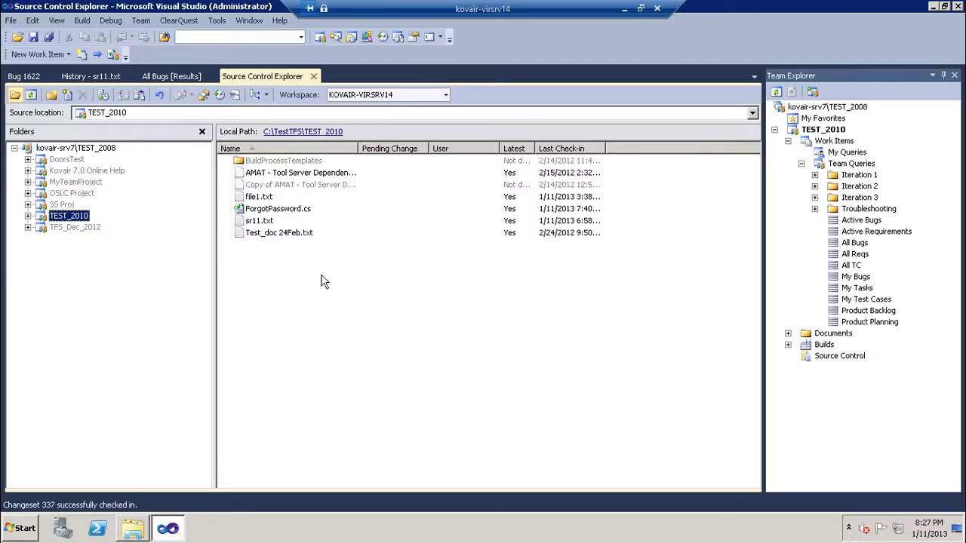
left_click(151, 77)
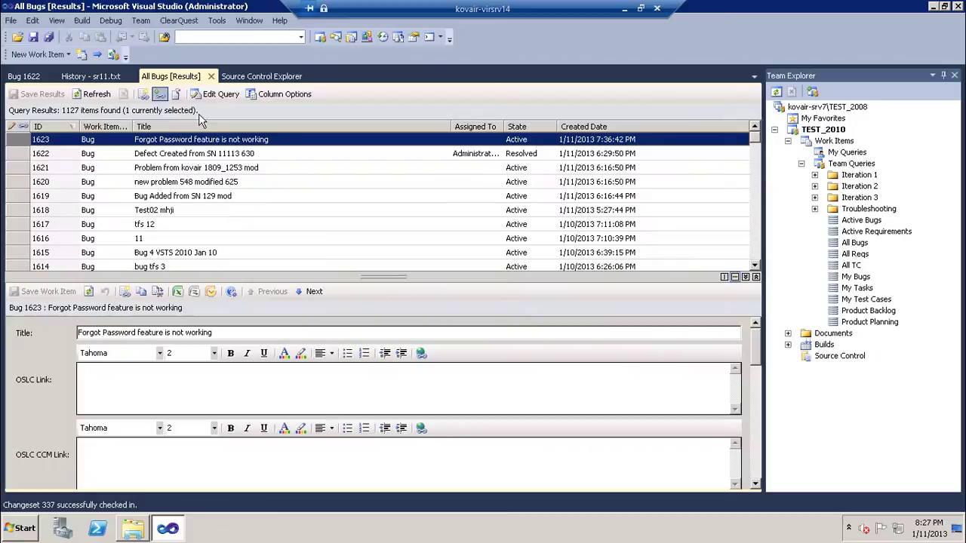
left_click(94, 93)
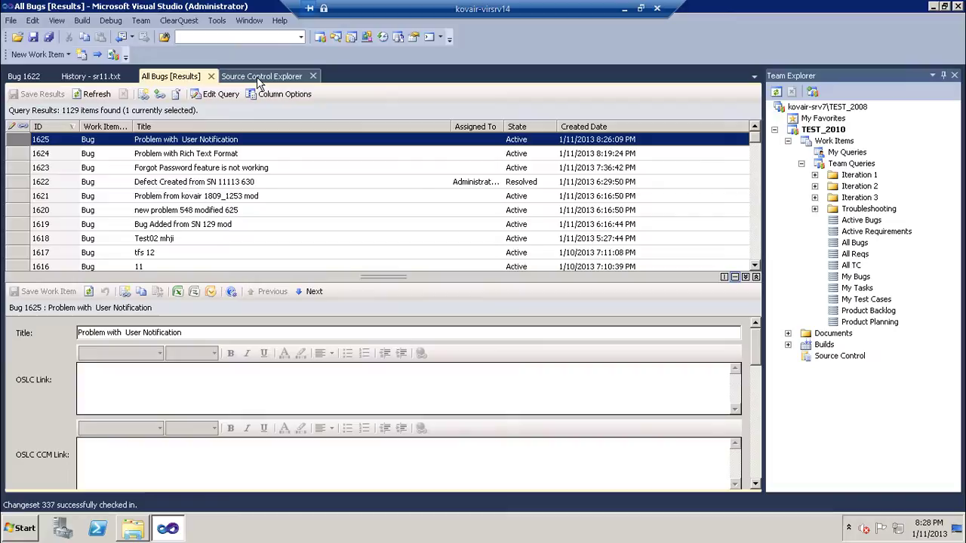
- Add User Notification.cs to the TEST_2010 folder in Source Control Explorer
left_click(258, 79)
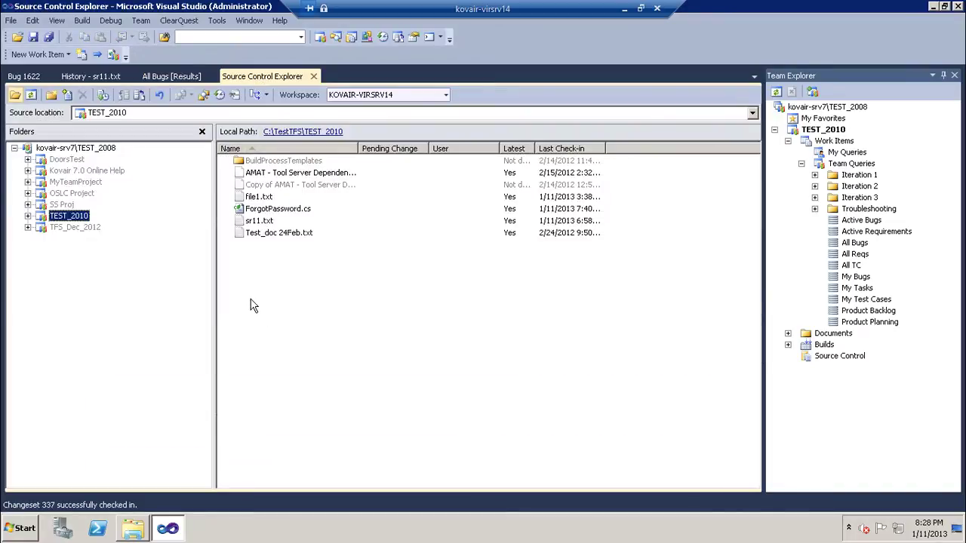
left_click(67, 96)
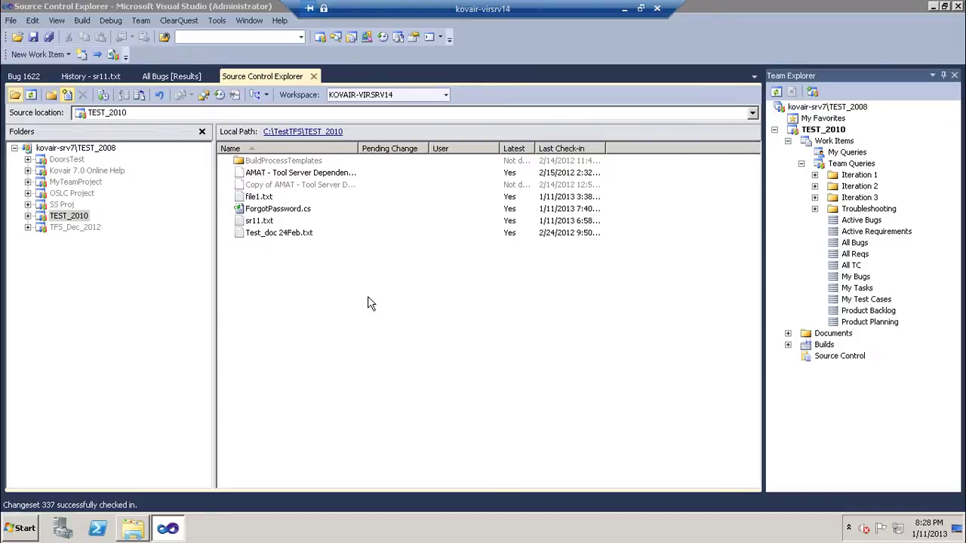
left_click(339, 172)
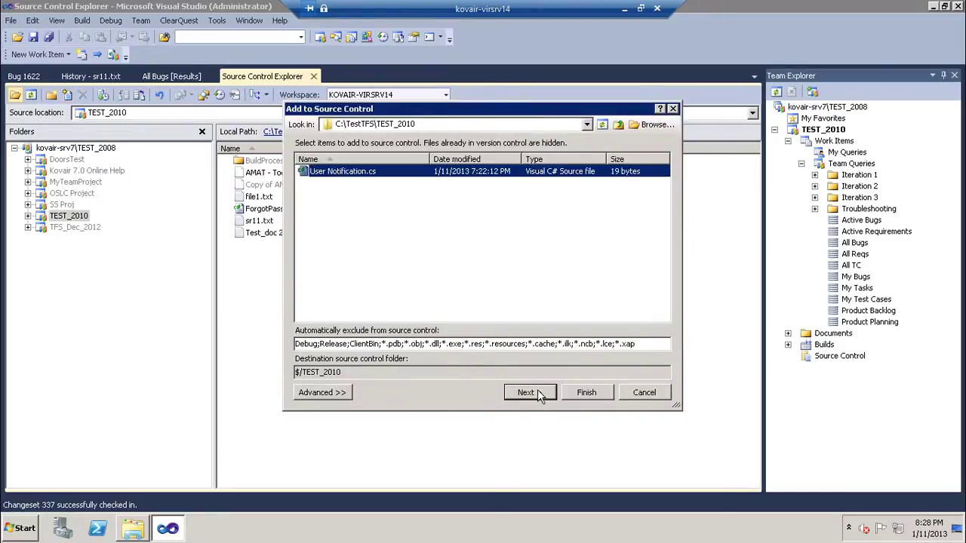
left_click(583, 392)
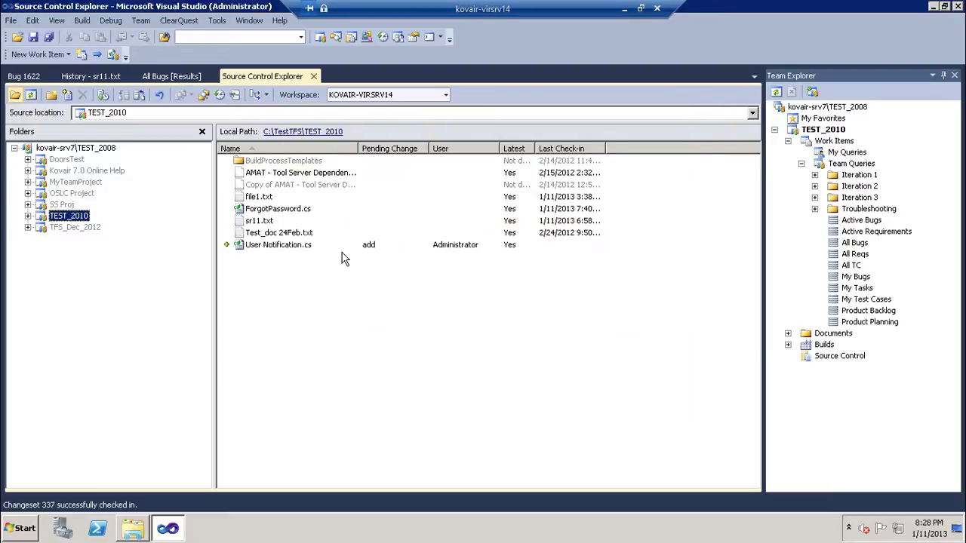
- Check in User Notification.cs with comment DM-4049, resolving bug 1625
left_click(266, 245)
right_click(268, 249)
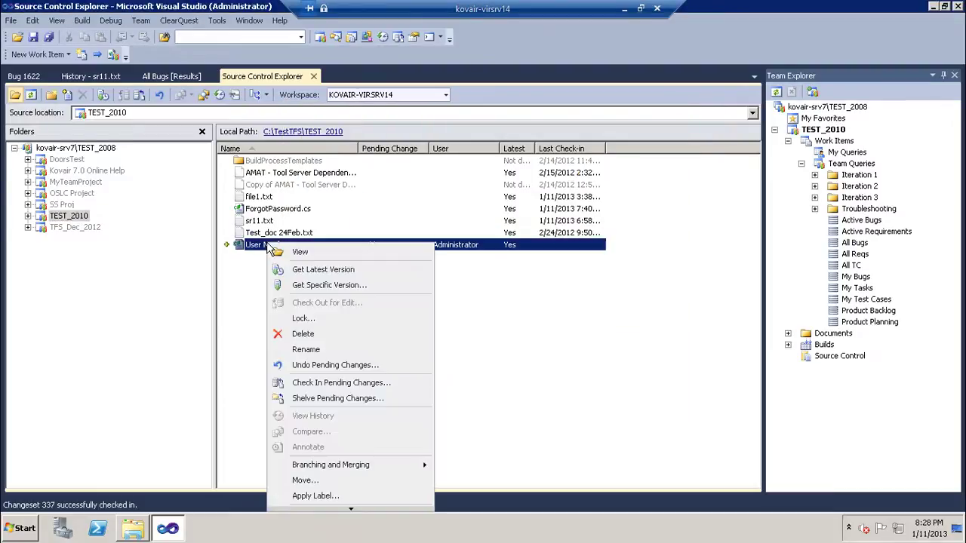
left_click(315, 385)
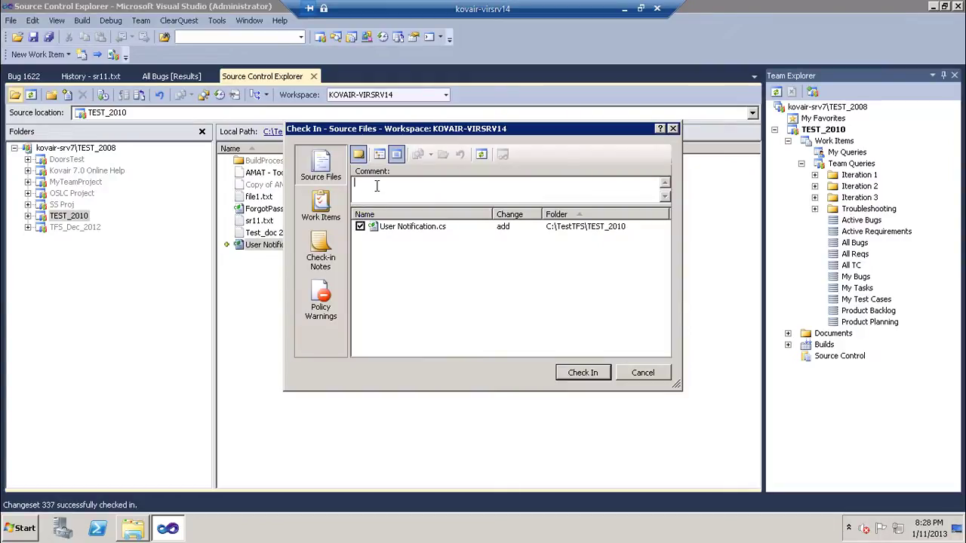
type("DM-4049")
left_click(321, 204)
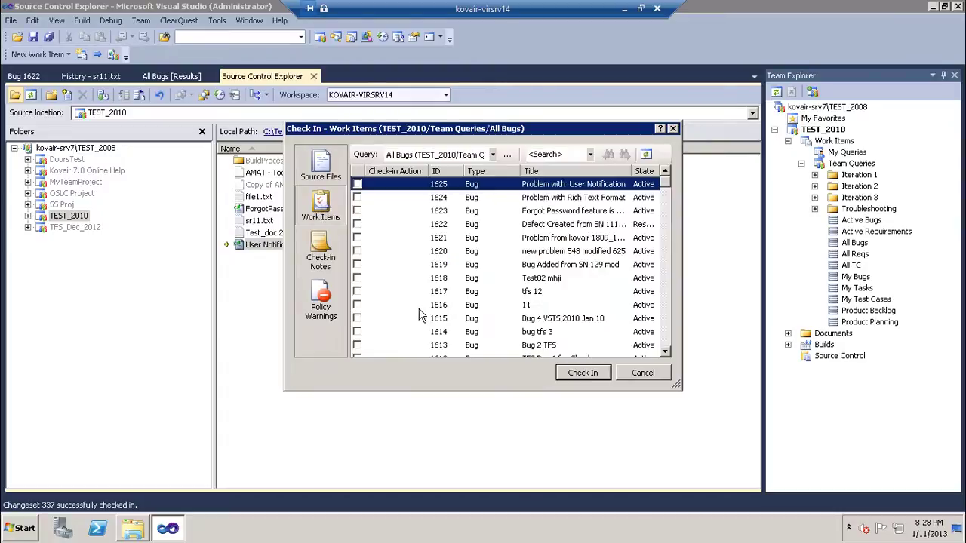
left_click(358, 185)
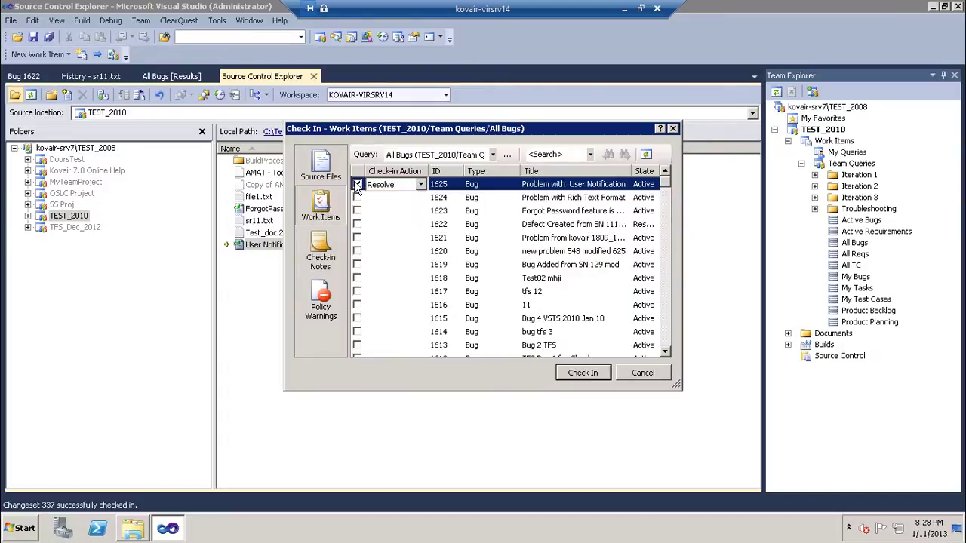
left_click(583, 375)
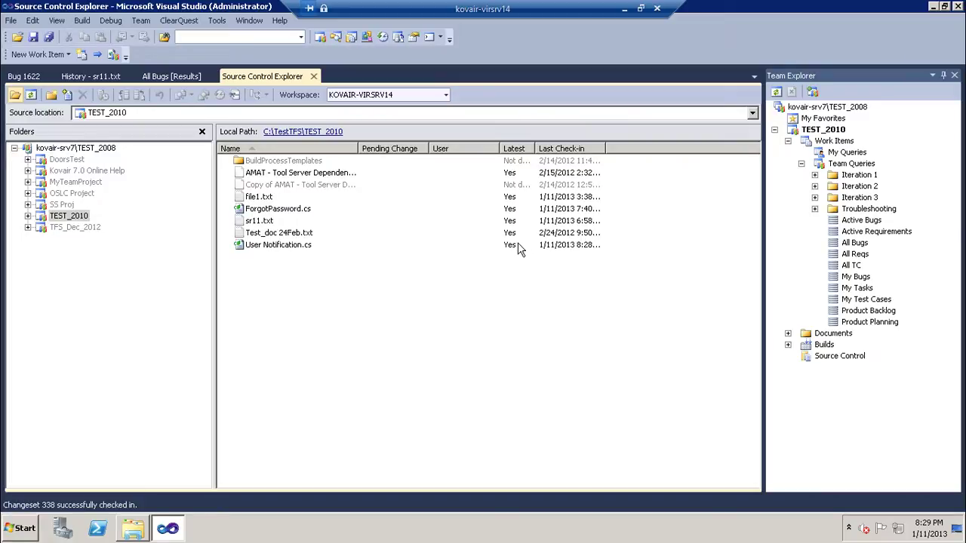
- Minimize the remote desktop and open JIRA issue DM-4049 to see changeset 338
left_click(625, 9)
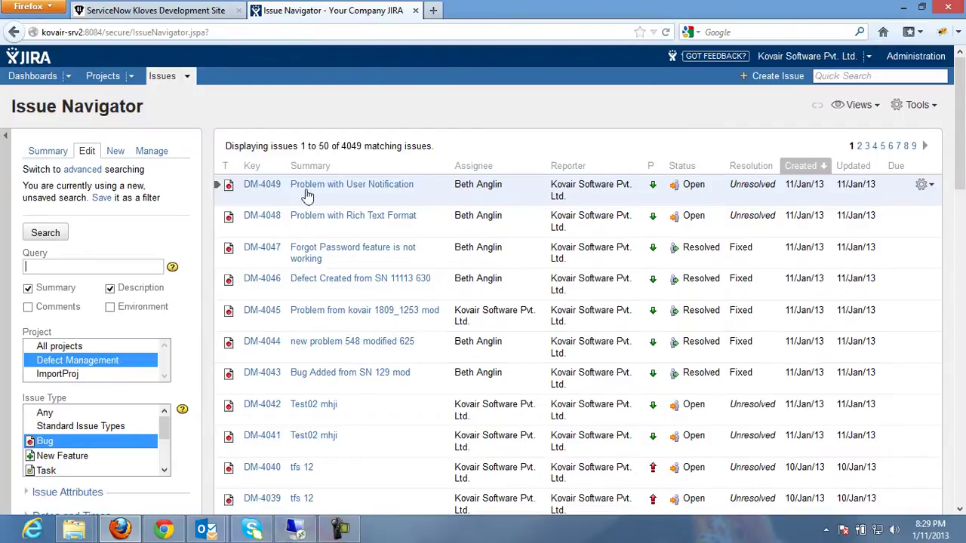
left_click(358, 189)
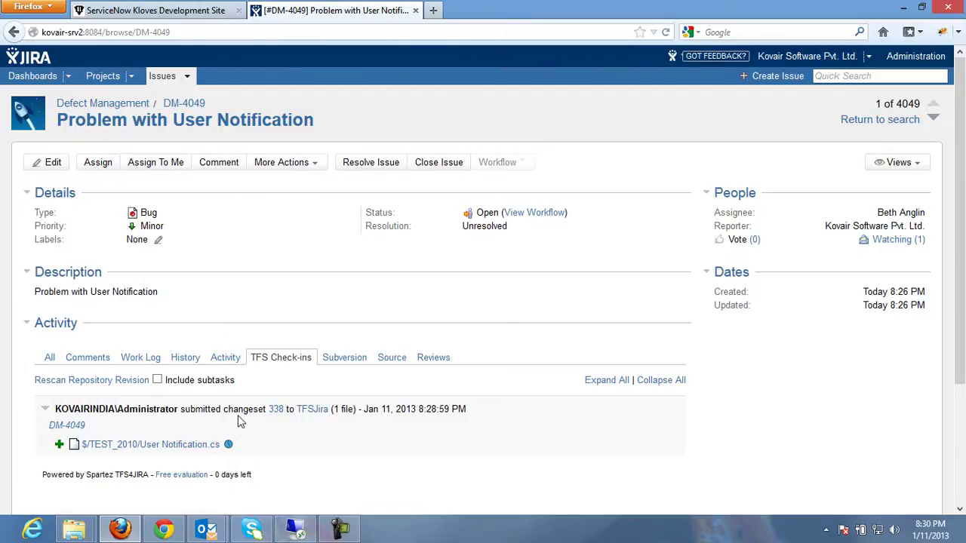
- Resolve DM-4049 with resolution Fixed
left_click(381, 167)
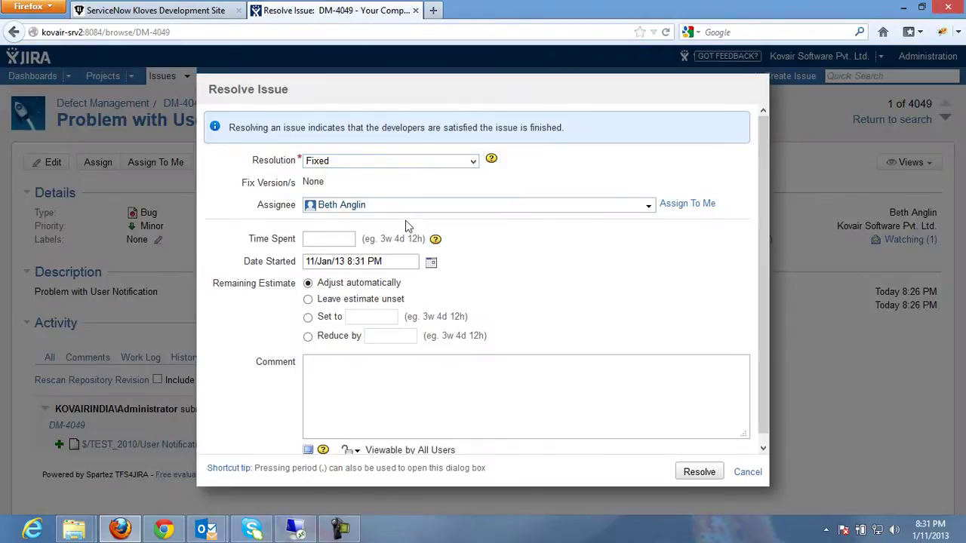
left_click(686, 480)
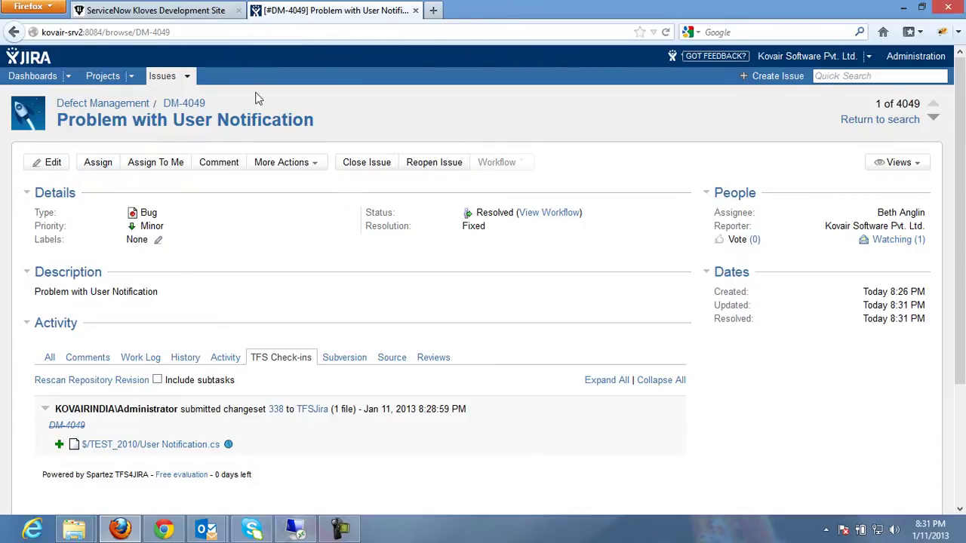
- In ServiceNow, show all Problems to confirm PRB0040161 is Closed/Resolved
left_click(166, 14)
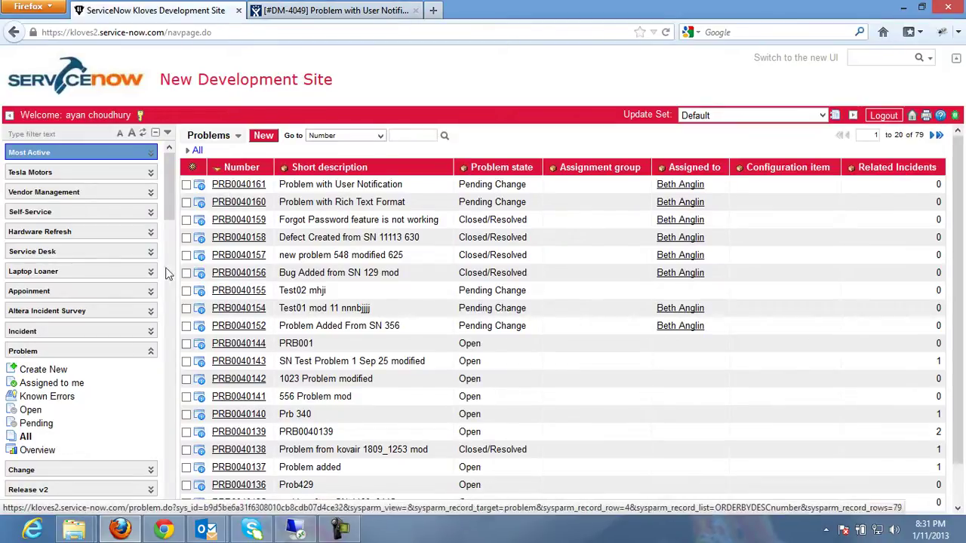
left_click(26, 438)
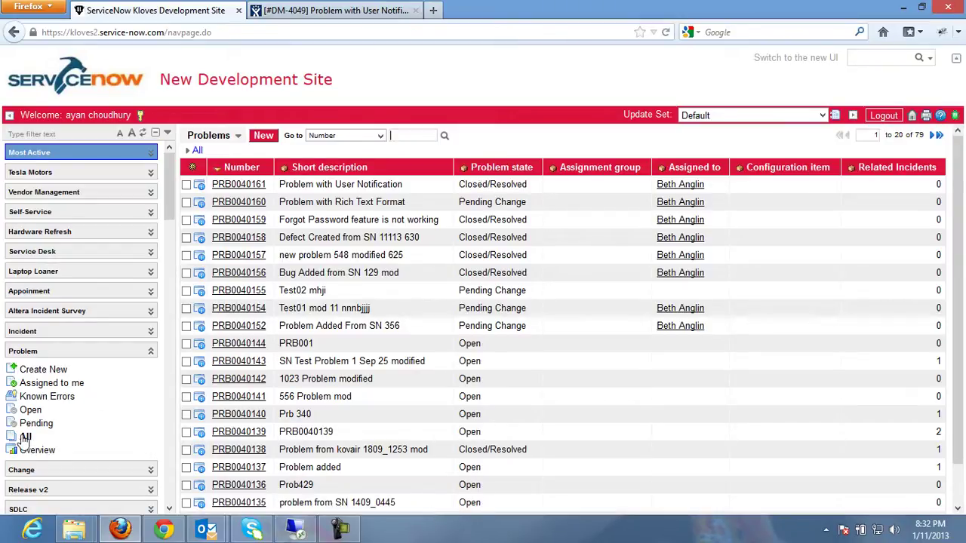
left_click(92, 383)
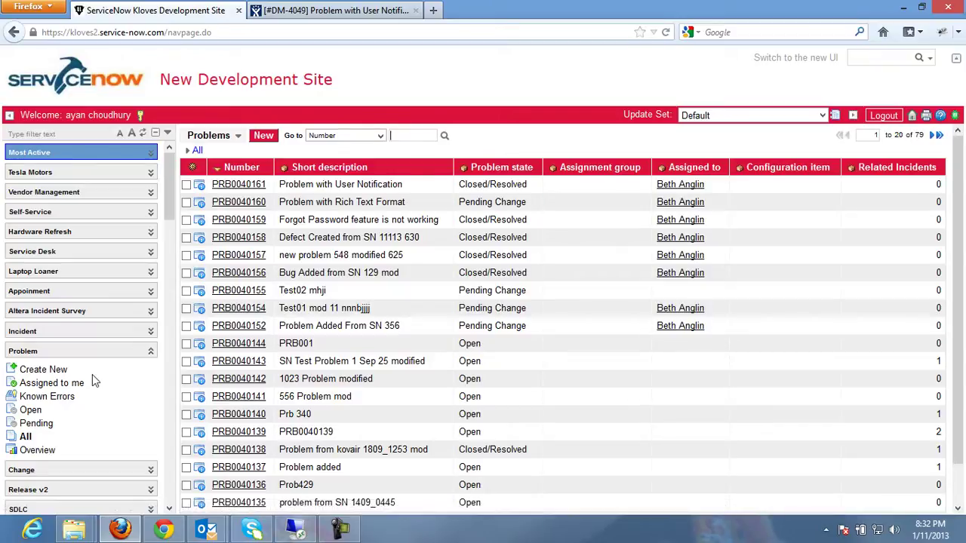